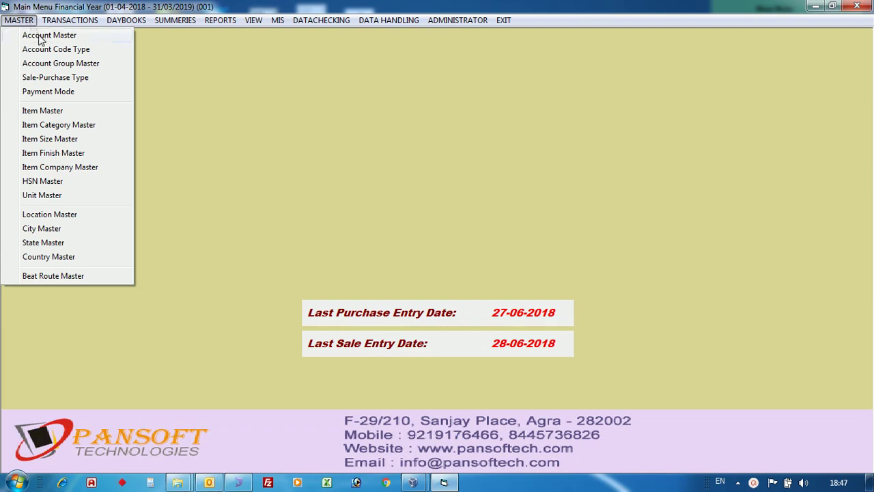
Open the Account Master form and enter account code RPC with the account name RAM PRAKASH & COMPANY
{"action": "left_click", "coordinate": [39, 40]}
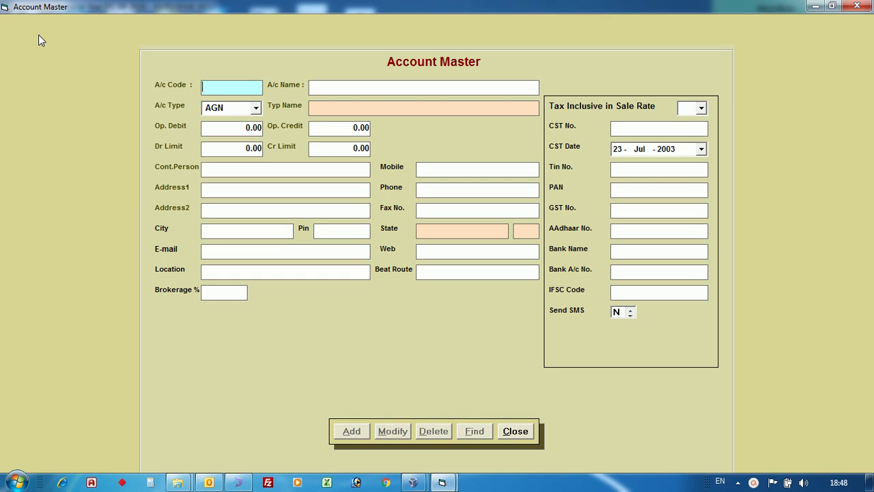
{"action": "type", "text": "RPC"}
{"action": "key", "text": "Return"}
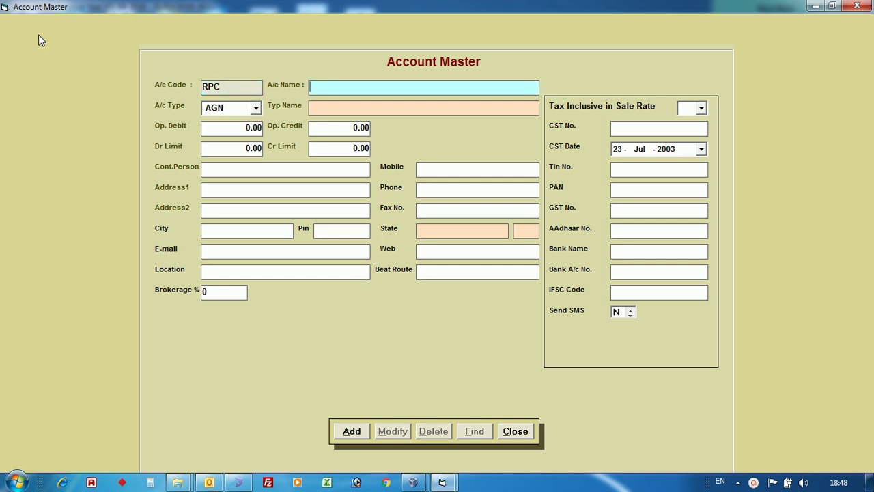
{"action": "type", "text": "RAM PRAKAS"}
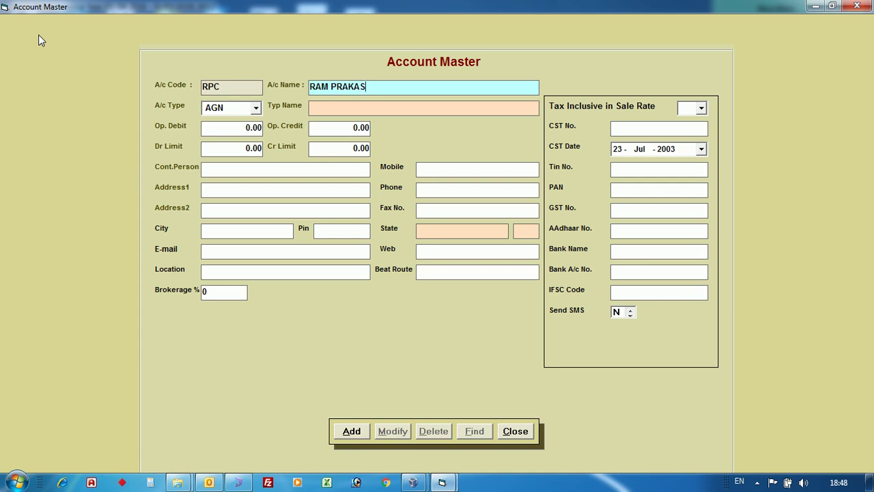
{"action": "type", "text": "H & COMPANY"}
{"action": "key", "text": "Return"}
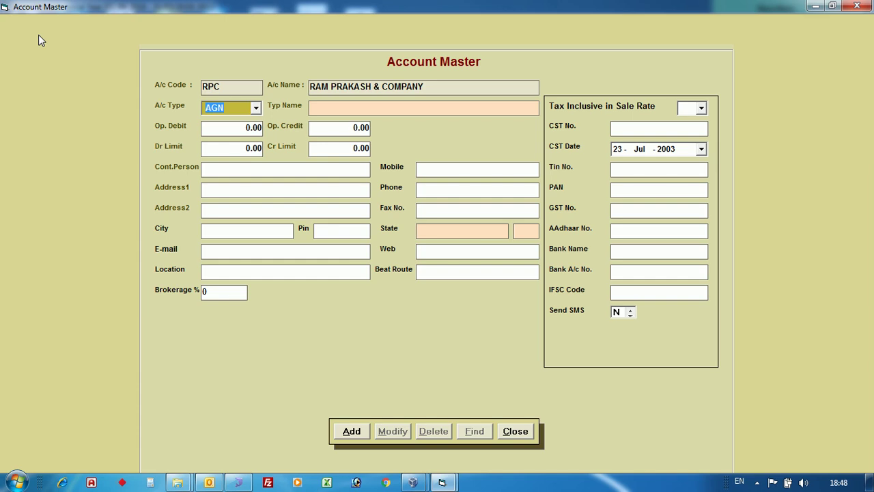
Look up the account types starting with S and assign SDR (SUNDRY DEBTORS) to the account
{"action": "key", "text": "F1"}
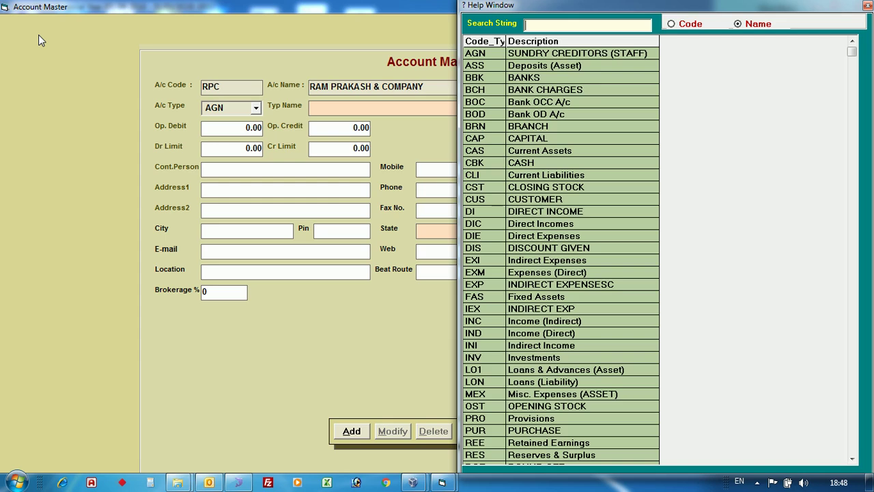
{"action": "type", "text": "S"}
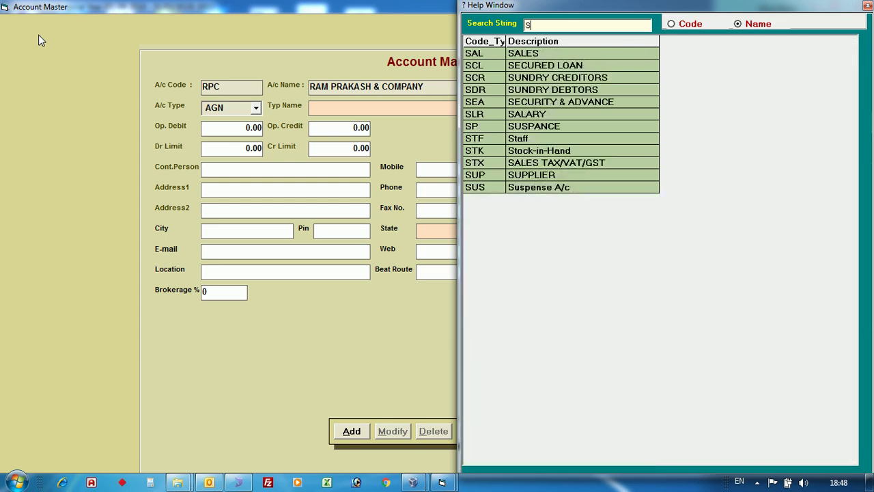
{"action": "key", "text": "Down"}
{"action": "key", "text": "Down"}
{"action": "key", "text": "Down"}
{"action": "key", "text": "Down"}
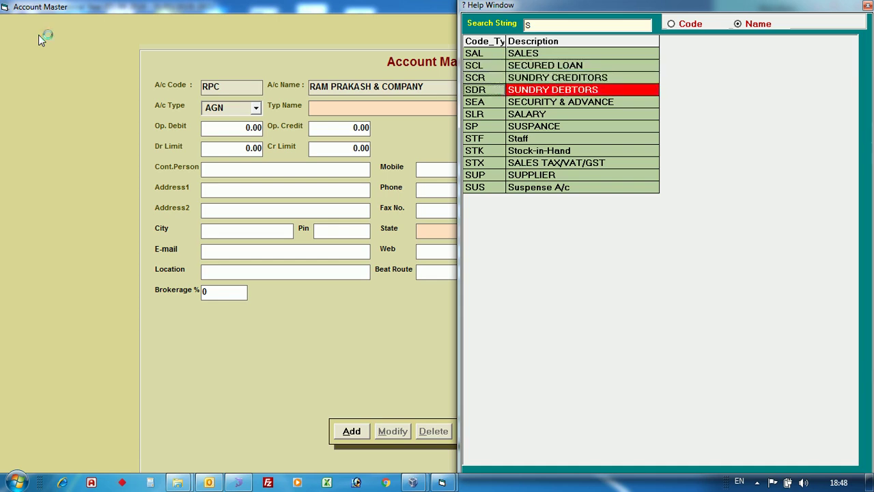
{"action": "key", "text": "Return"}
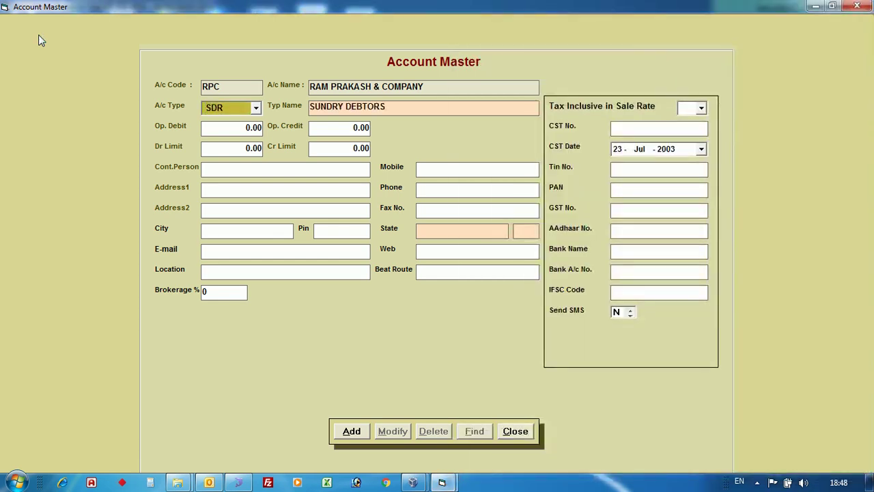
{"action": "key", "text": "Return"}
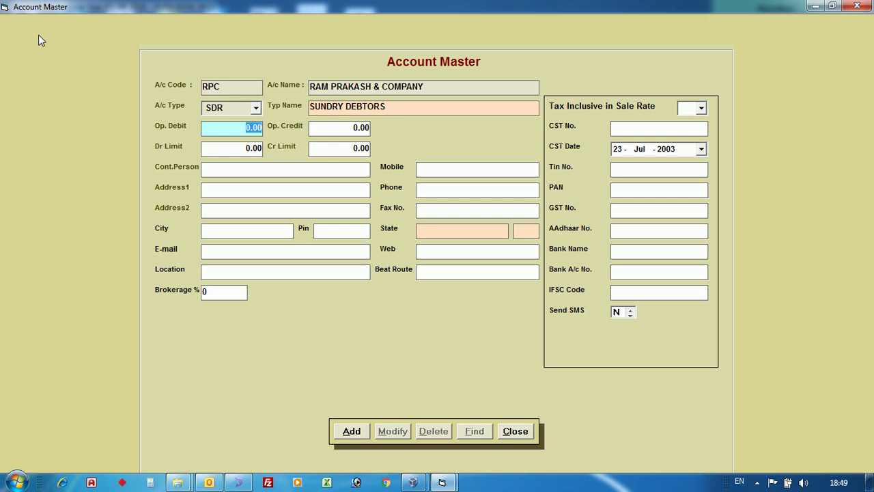
Set the opening debit to 5000 and the debit limit to 50000, keeping the opening credit and credit limit at zero
{"action": "type", "text": "5000"}
{"action": "key", "text": "Return"}
{"action": "key", "text": "Return"}
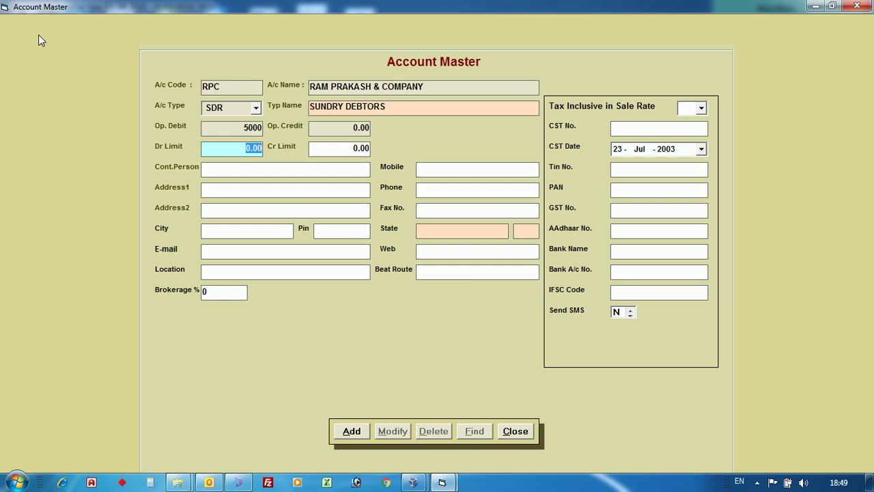
{"action": "type", "text": "50000"}
{"action": "key", "text": "Return"}
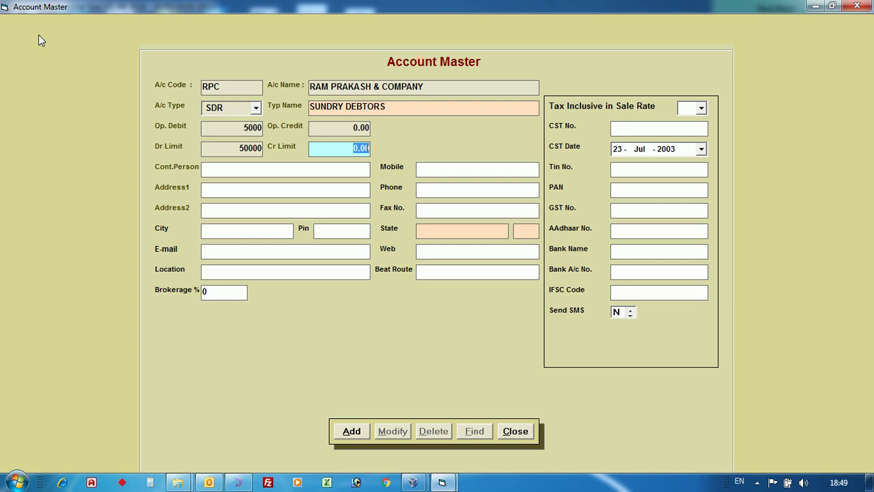
{"action": "key", "text": "Return"}
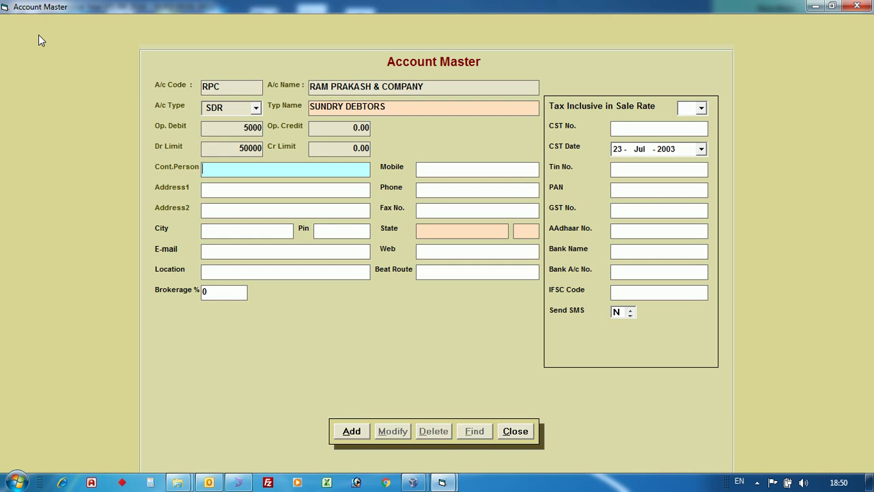
Enter the contact person's name and the first address line, leaving the second address line blank
{"action": "type", "text": "MOHAN"}
{"action": "key", "text": "Return"}
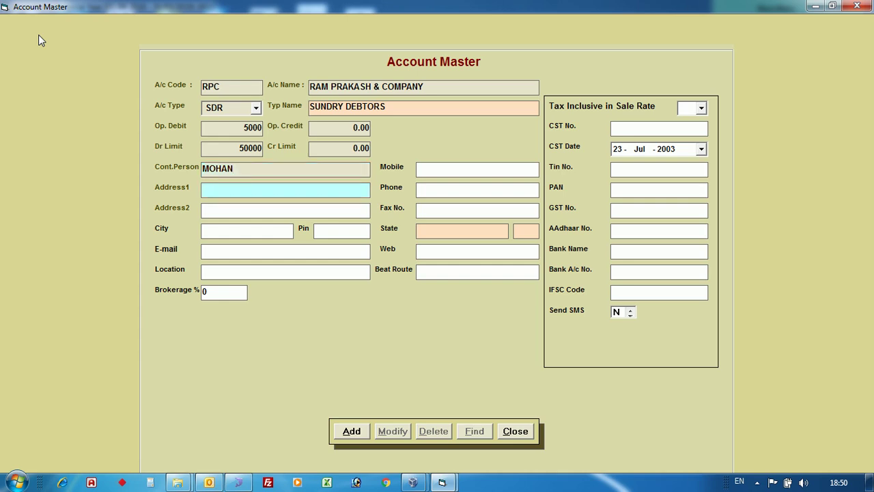
{"action": "type", "text": "SHAHGANJ"}
{"action": "key", "text": "Return"}
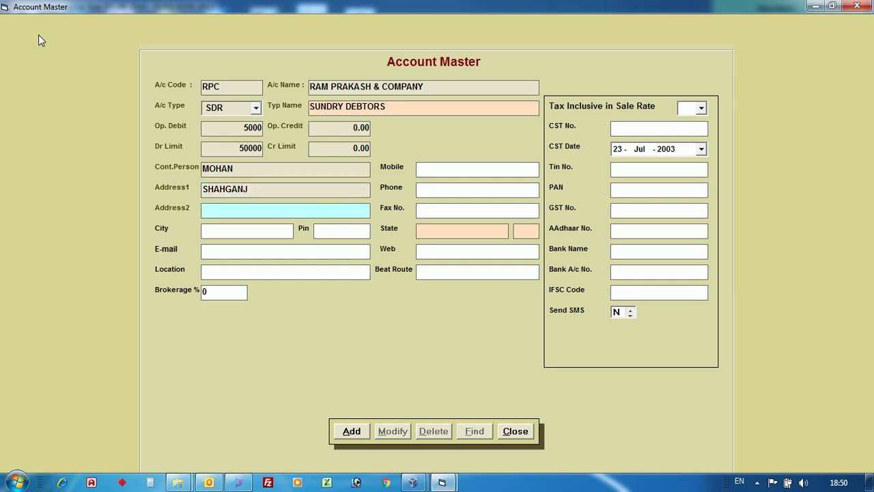
{"action": "key", "text": "Return"}
Choose AGRA in UTTAR PRADESH as the account's city and leave the pin code blank
{"action": "key", "text": "Return"}
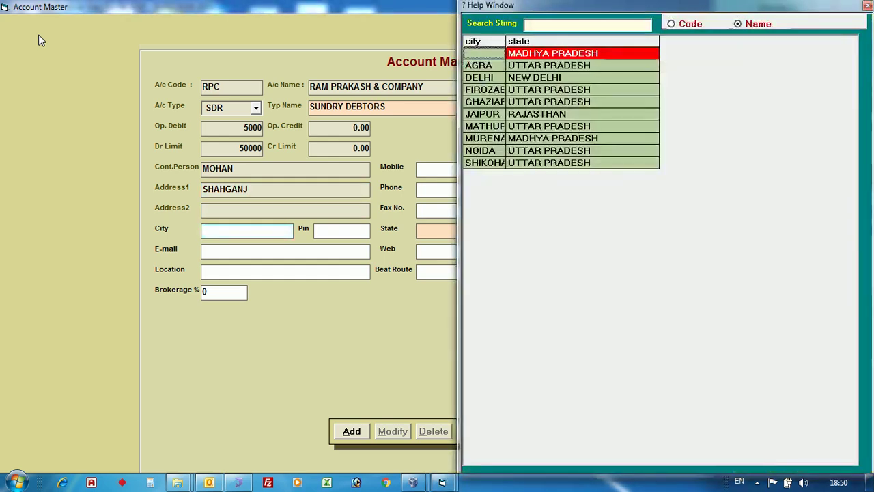
{"action": "key", "text": "Down"}
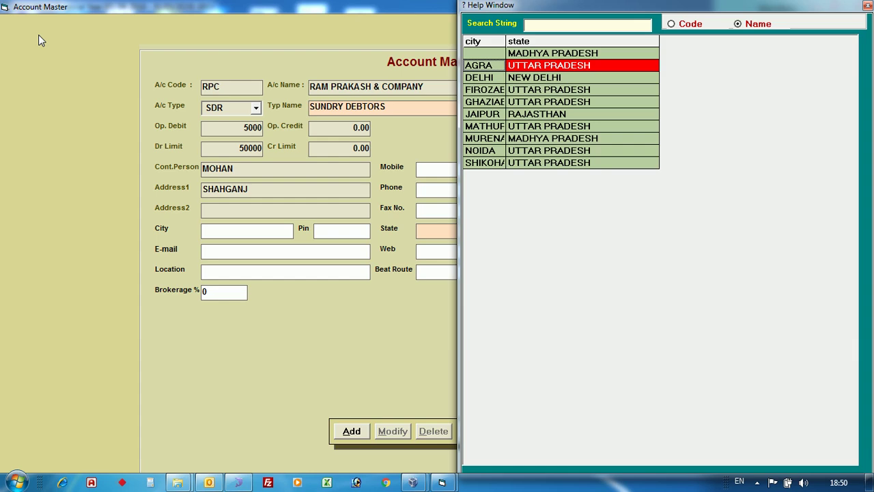
{"action": "key", "text": "Return"}
{"action": "key", "text": "Return"}
{"action": "key", "text": "Return"}
{"action": "key", "text": "Return"}
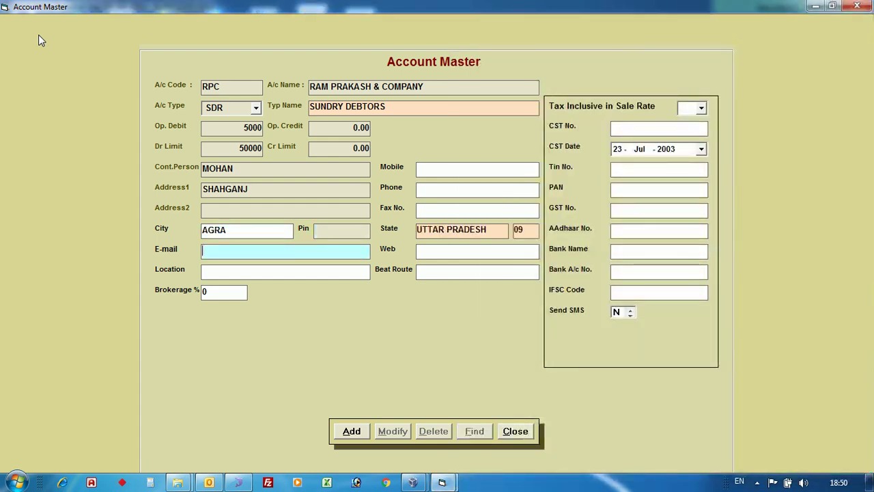
Leave the e-mail, mobile, phone, fax, web, location and beat route fields blank and keep the brokerage at 0
{"action": "key", "text": "Return"}
{"action": "key", "text": "Return"}
{"action": "key", "text": "Return"}
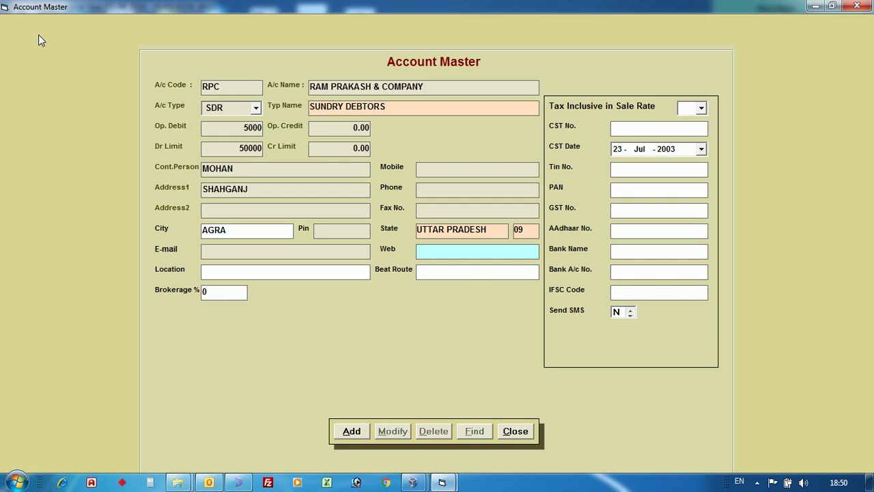
{"action": "key", "text": "Return"}
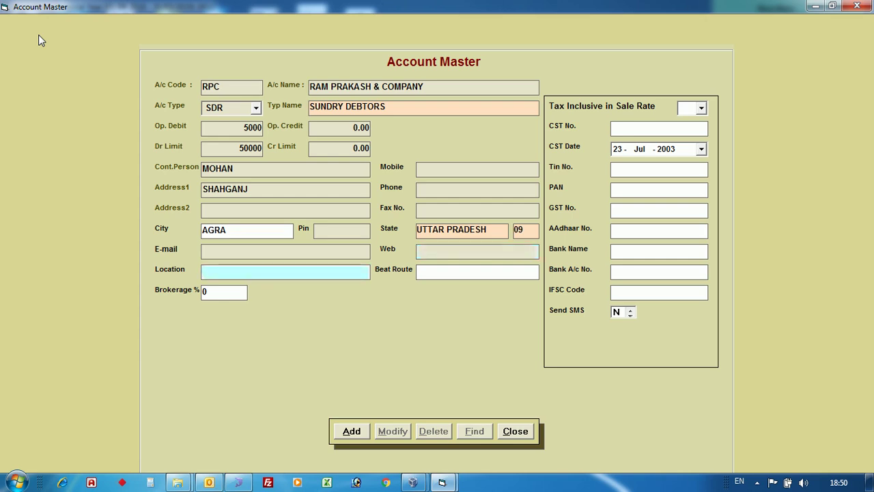
{"action": "key", "text": "Return"}
{"action": "key", "text": "Return"}
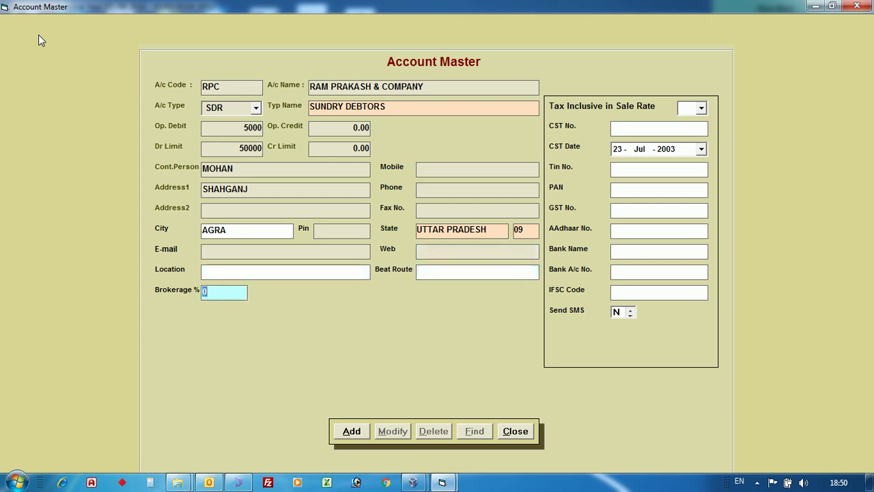
{"action": "key", "text": "Return"}
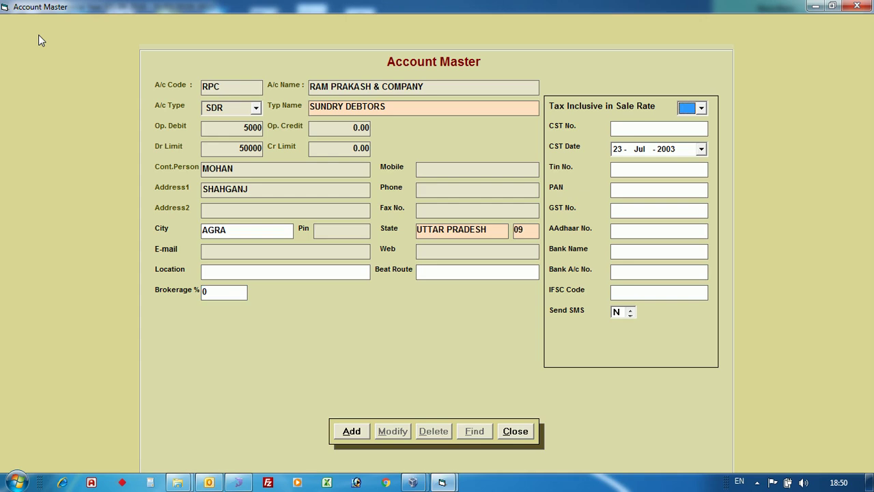
Try the N and Y options for Tax Inclusive in Sale Rate and settle on Y
{"action": "type", "text": "N"}
{"action": "type", "text": "Y"}
{"action": "type", "text": "N"}
{"action": "type", "text": "Y"}
{"action": "key", "text": "n"}
{"action": "key", "text": "y"}
{"action": "key", "text": "n"}
{"action": "key", "text": "y"}
{"action": "key", "text": "n"}
{"action": "key", "text": "y"}
{"action": "key", "text": "n"}
{"action": "key", "text": "y"}
{"action": "key", "text": "Return"}
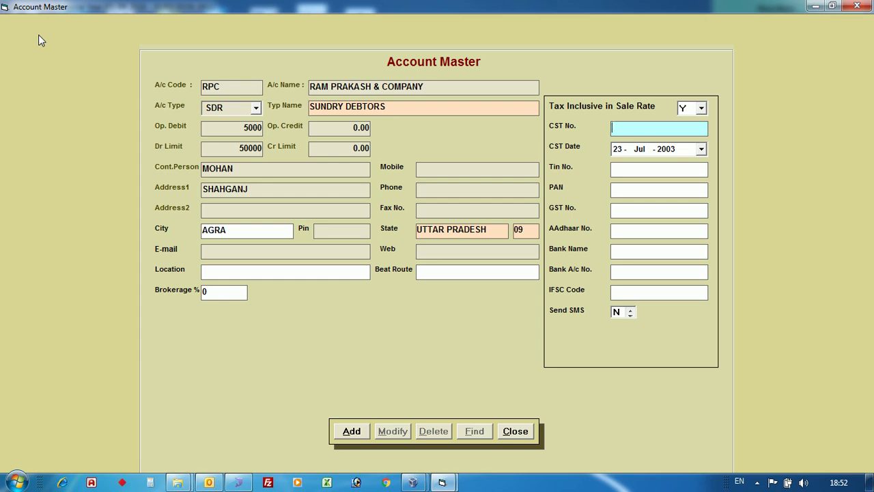
Leave the tax registration and bank fields blank, keep Send SMS at N, and add the account
{"action": "key", "text": "Tab"}
{"action": "key", "text": "Tab"}
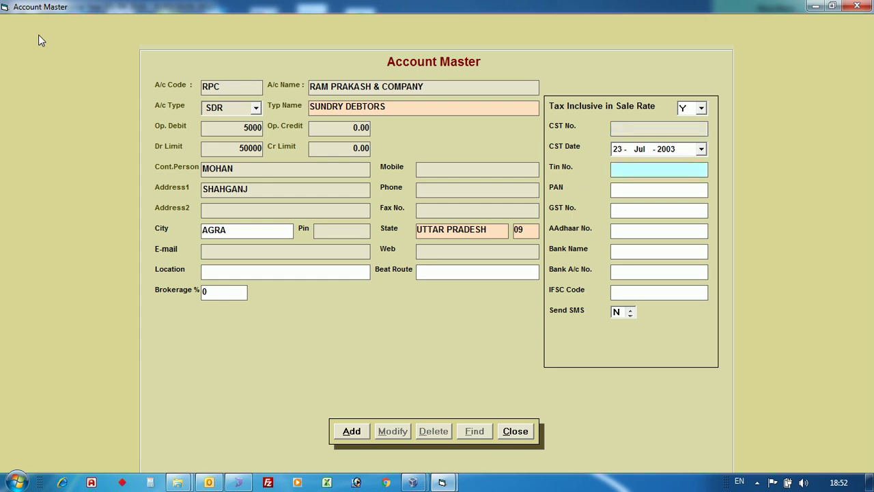
{"action": "key", "text": "Tab"}
{"action": "key", "text": "Tab"}
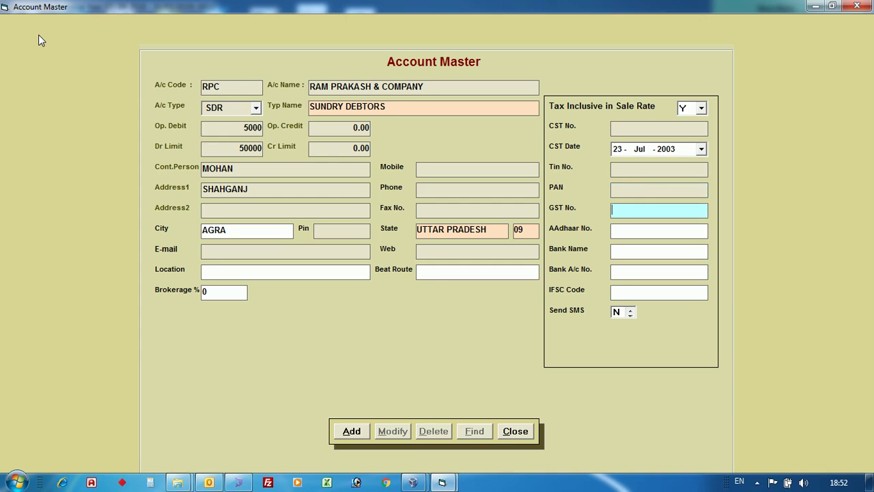
{"action": "key", "text": "Tab"}
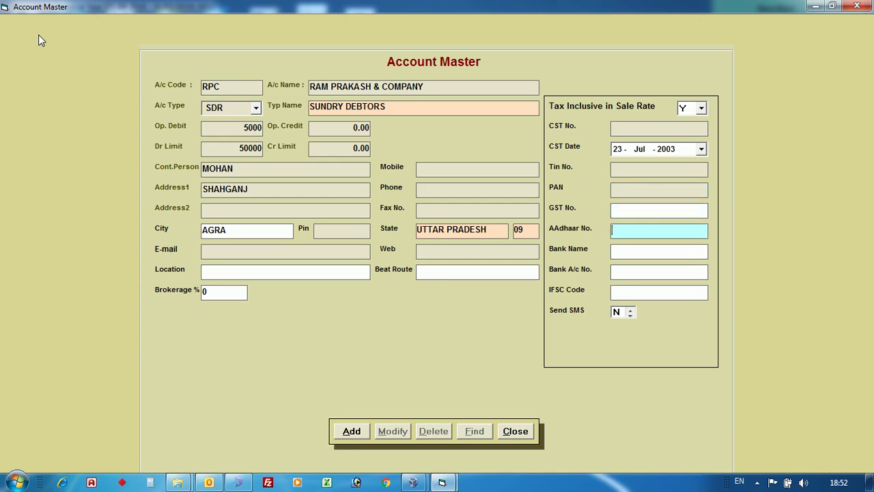
{"action": "key", "text": "Tab"}
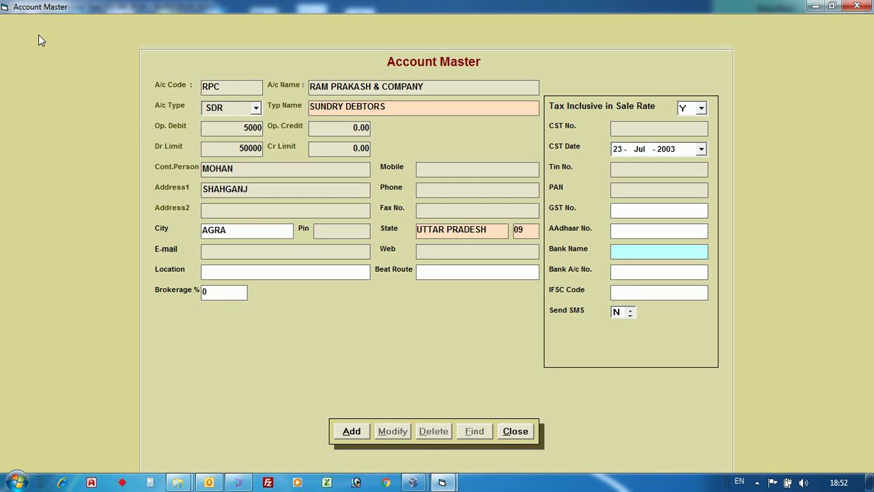
{"action": "key", "text": "Return"}
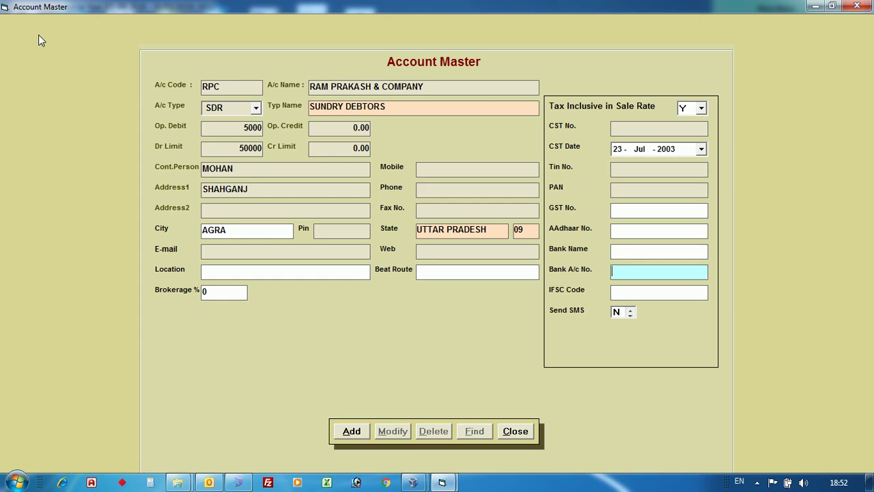
{"action": "key", "text": "Return"}
{"action": "key", "text": "Return"}
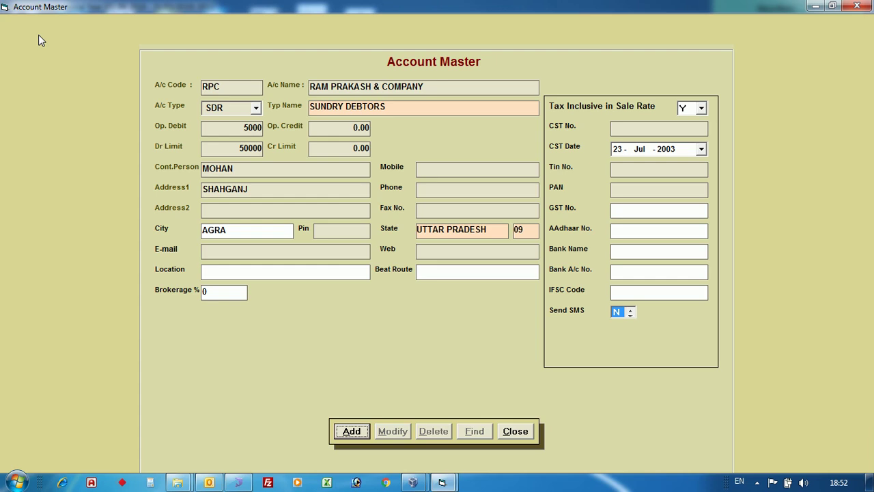
{"action": "key", "text": "Return"}
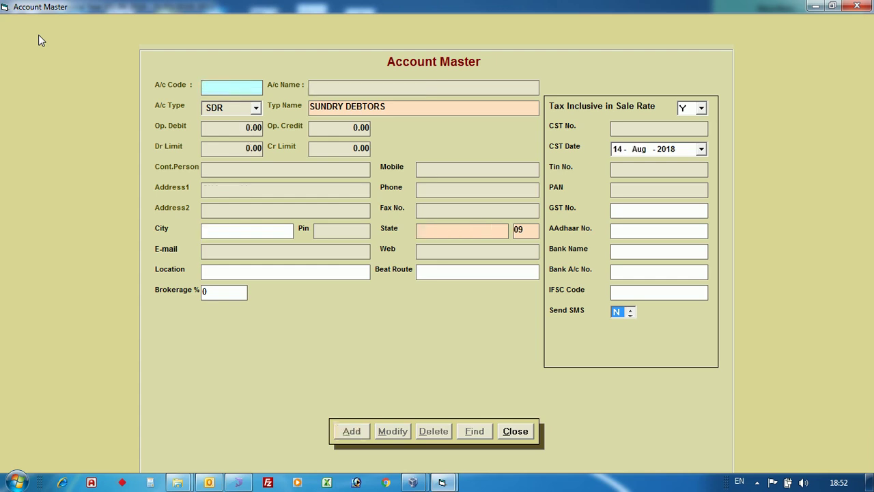